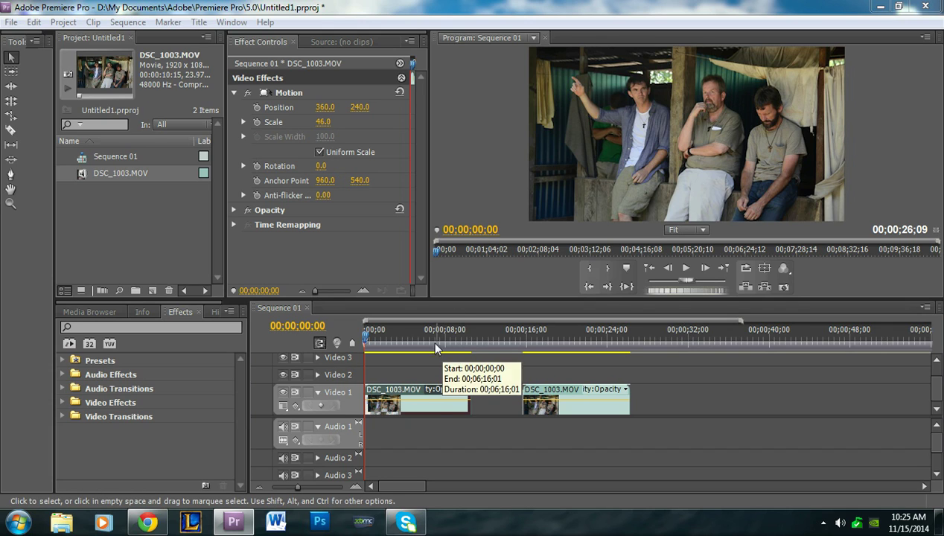
Move the second DSC_1003.MOV clip on Video 1 later in the timeline so it ends at 00;00;35;04.
click(387, 334)
drag(387, 336, 405, 371)
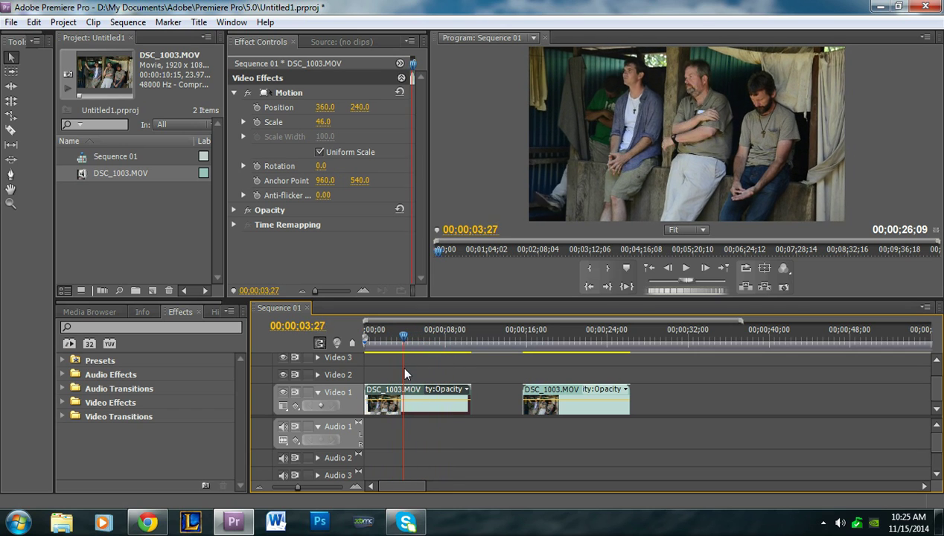
click(548, 379)
drag(563, 393, 653, 394)
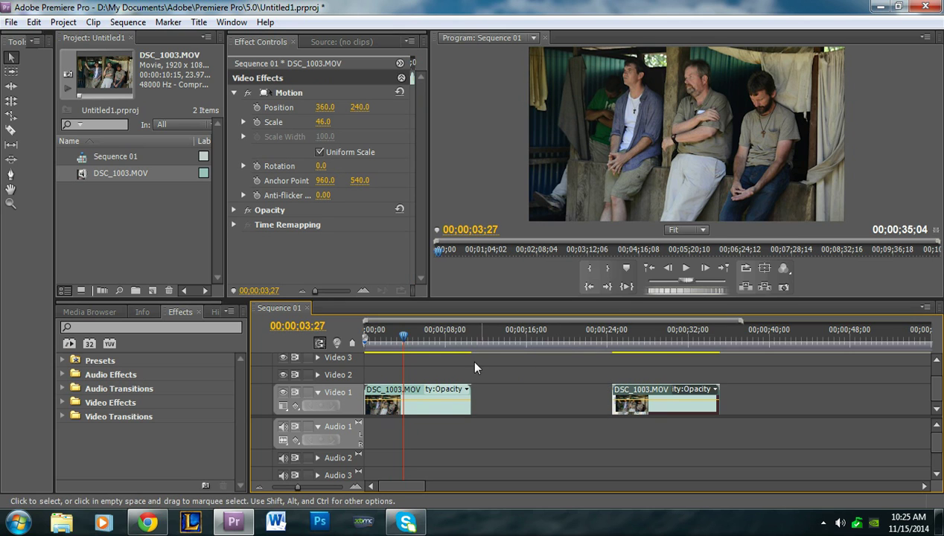
Split the first clip on Video 1 at 00;00;02;12 with the Razor tool.
click(435, 339)
drag(436, 346, 404, 348)
click(386, 399)
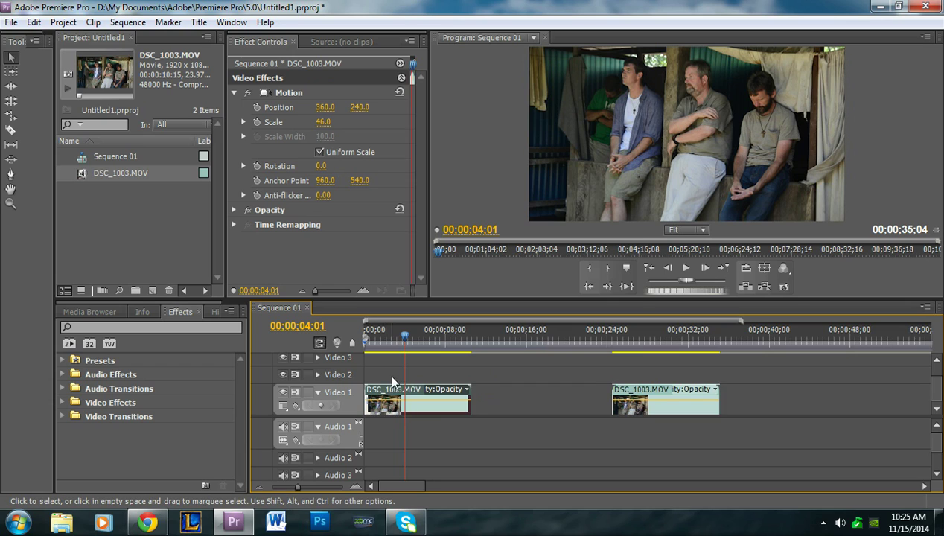
mouse_move(404, 343)
mouse_down()
mouse_move(378, 350)
mouse_move(394, 349)
mouse_up()
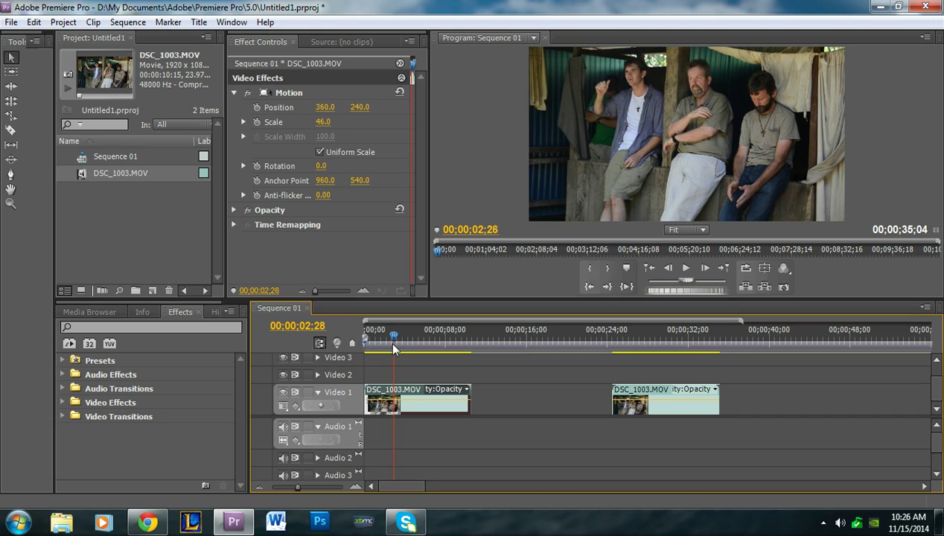
click(11, 131)
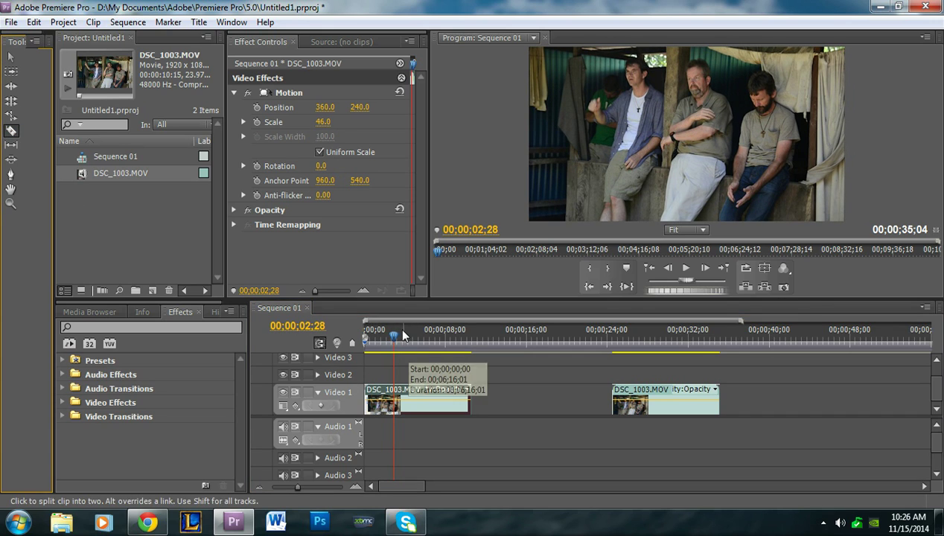
drag(395, 342, 391, 346)
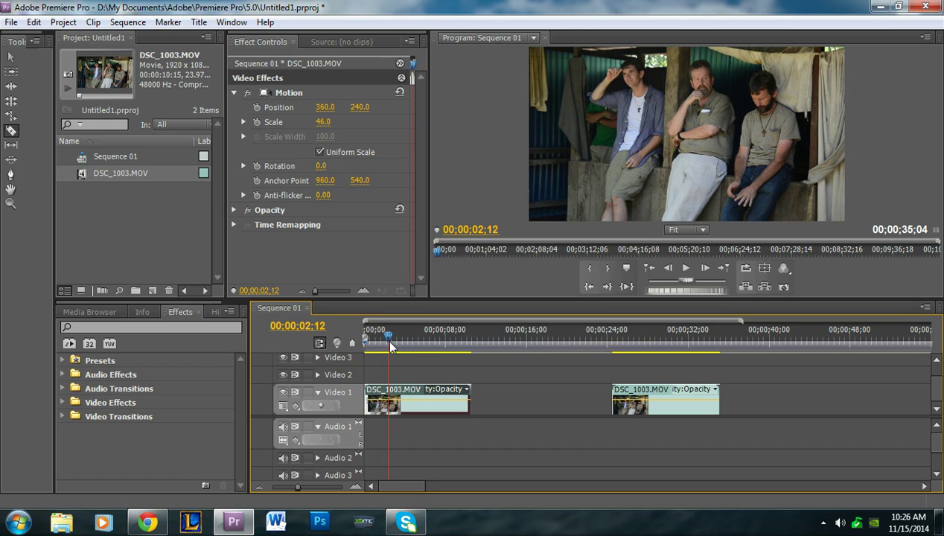
click(390, 396)
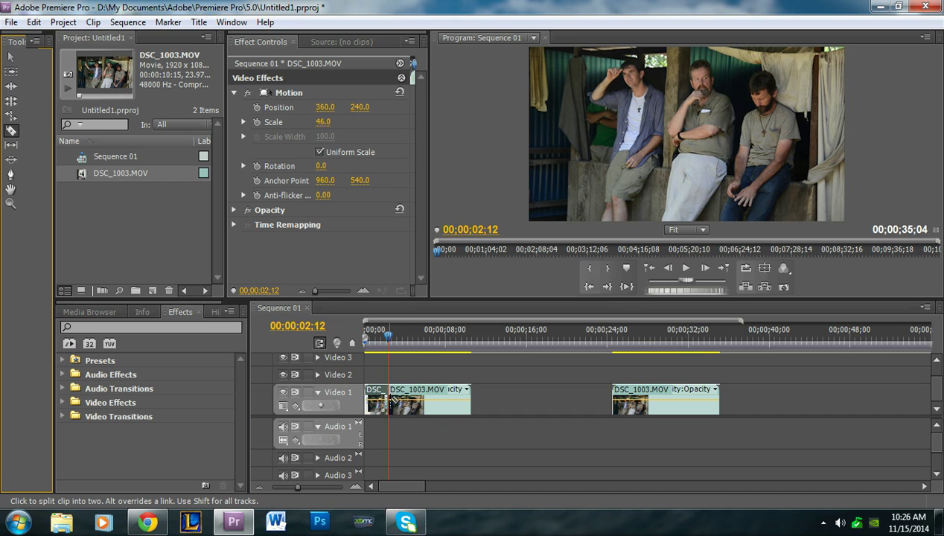
Split the remaining part of the first clip at 00;00;07;06 with the Razor tool.
drag(388, 335, 441, 358)
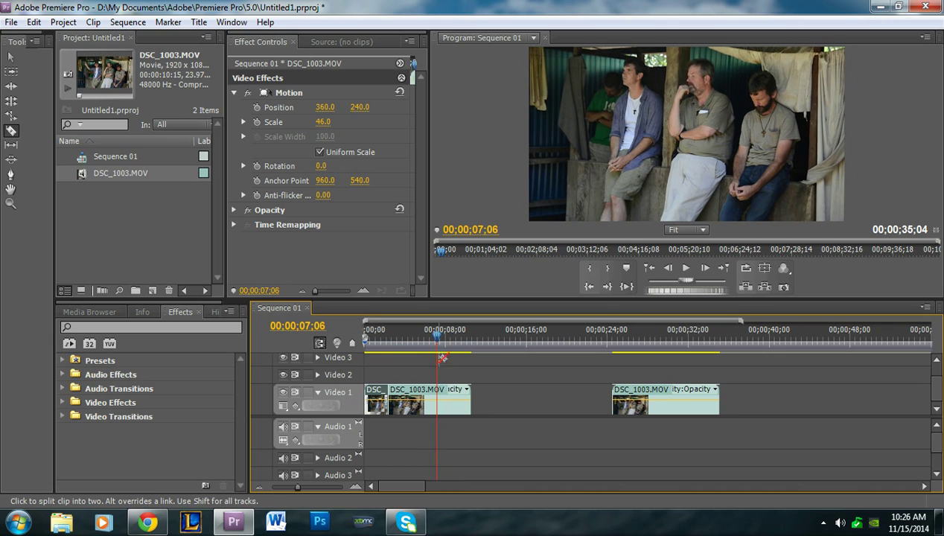
click(439, 399)
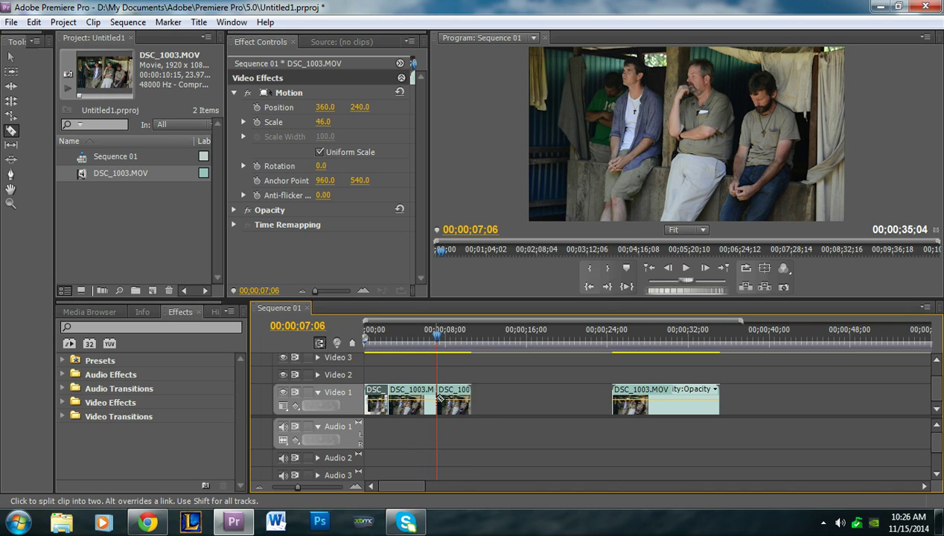
click(436, 338)
drag(436, 341, 459, 341)
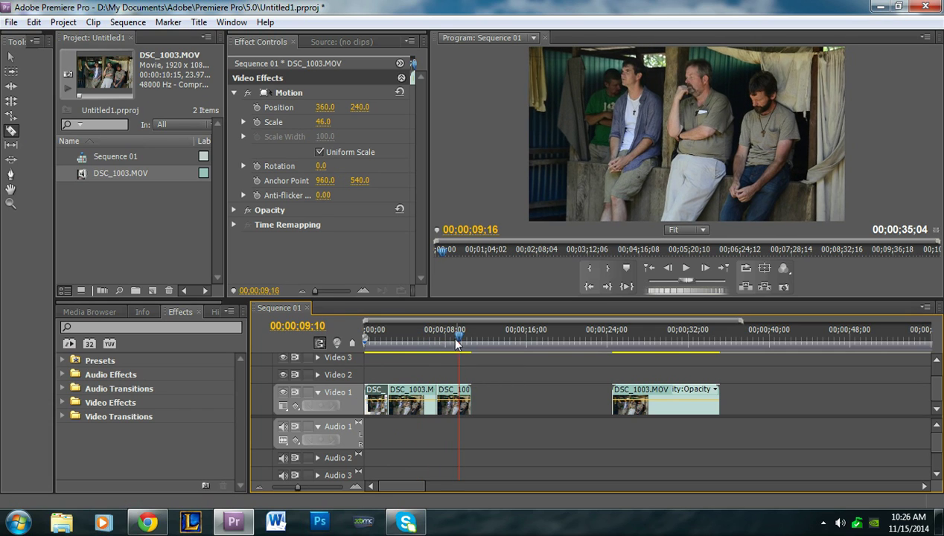
Select the middle segment between the two cuts with the Selection tool and show its Motion properties.
click(11, 58)
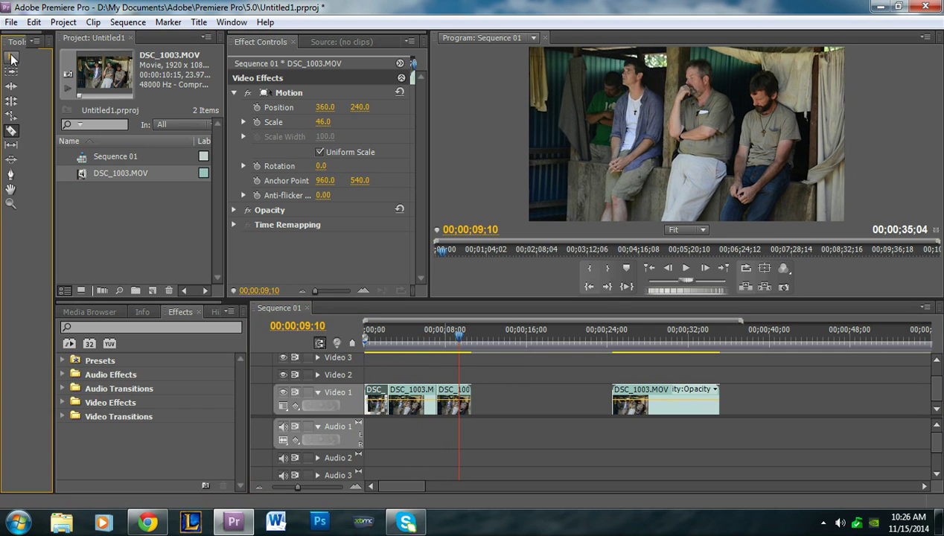
click(380, 395)
click(374, 342)
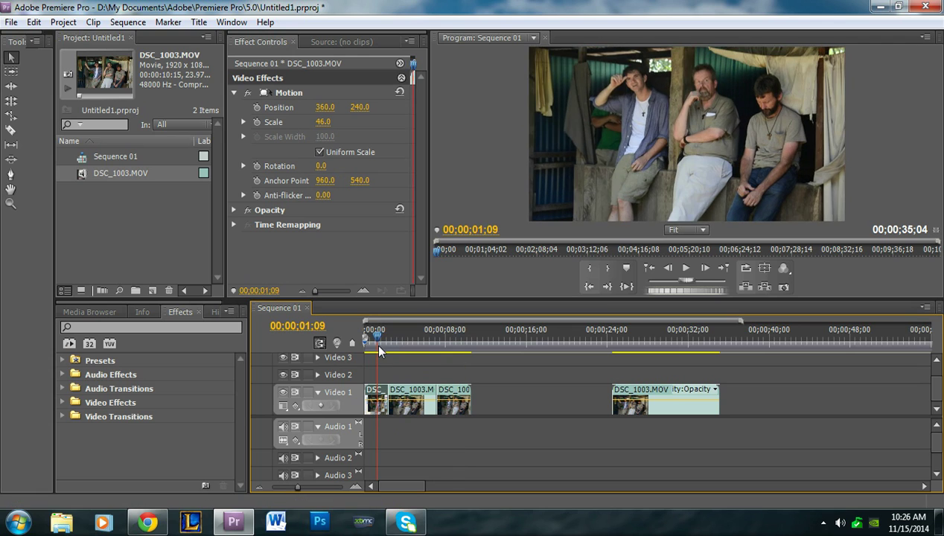
drag(375, 342, 417, 376)
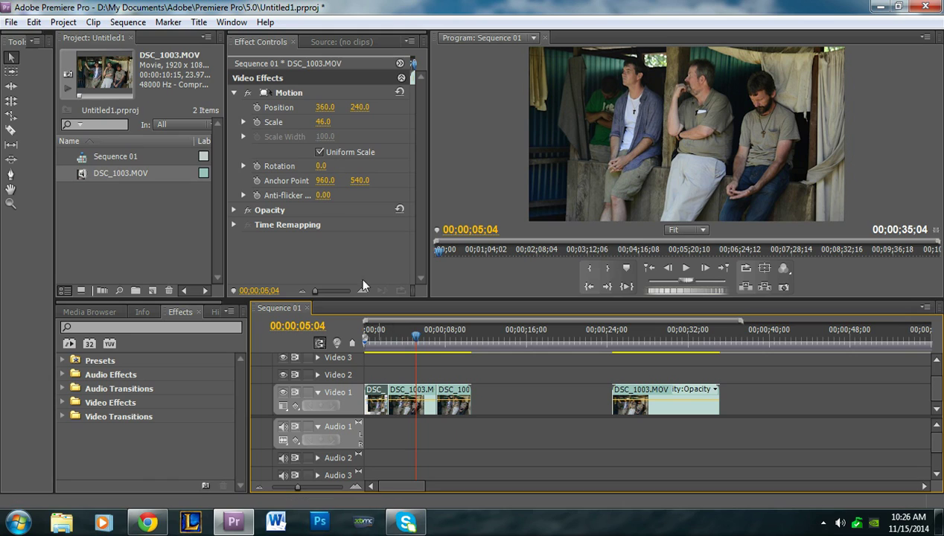
click(234, 92)
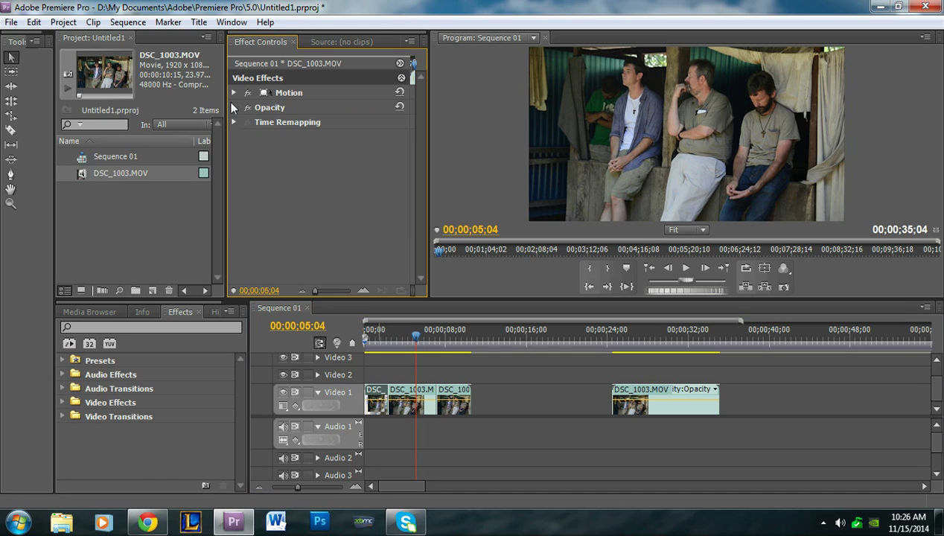
click(404, 397)
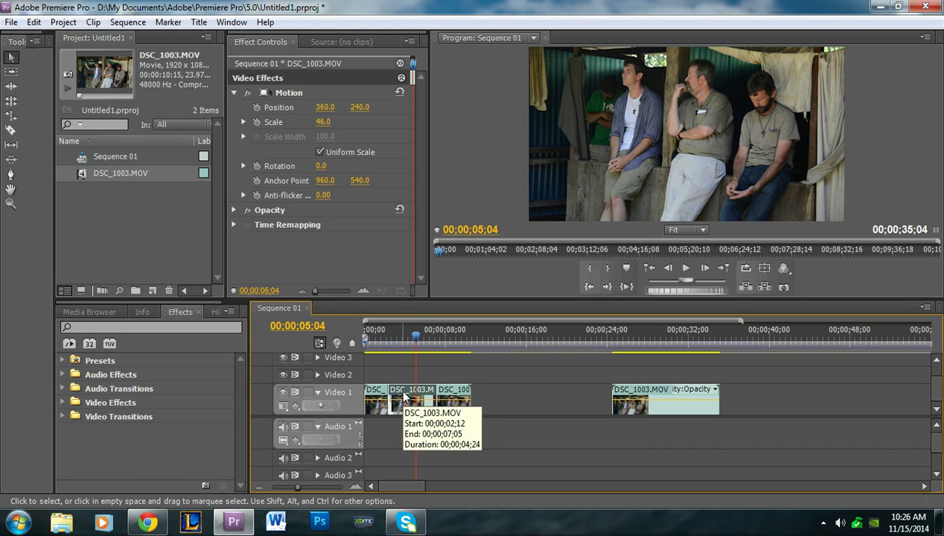
click(233, 91)
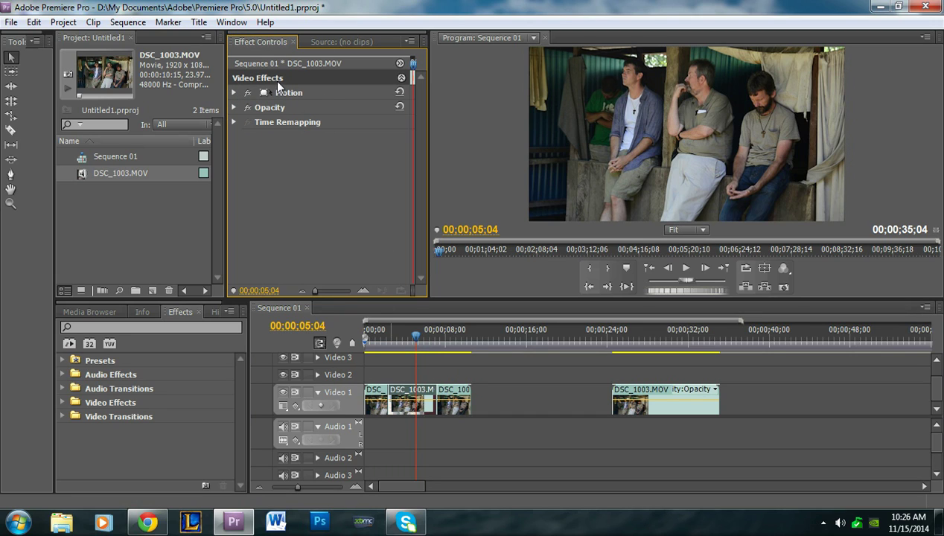
click(234, 93)
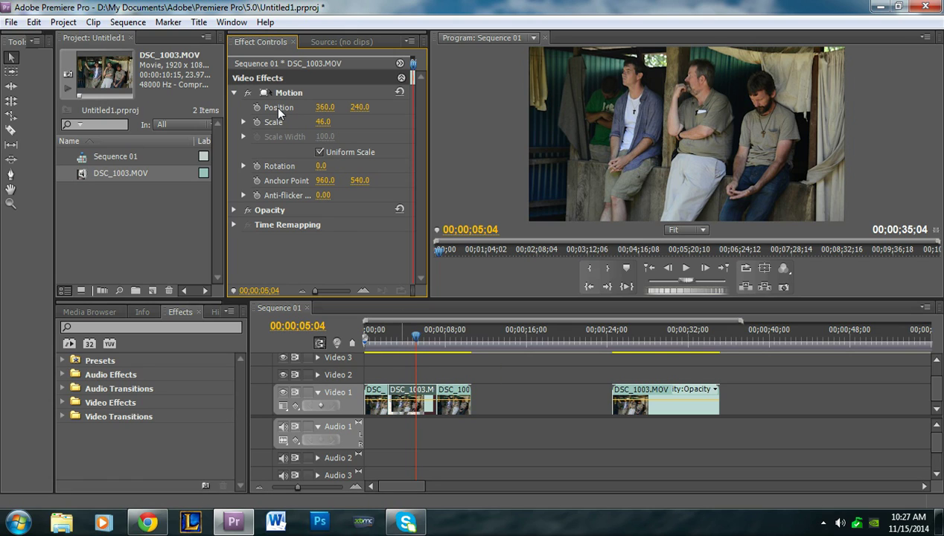
Set the middle segment's Scale to 83.0 while viewing the frame at 00;00;04;06.
click(414, 340)
drag(416, 340, 410, 340)
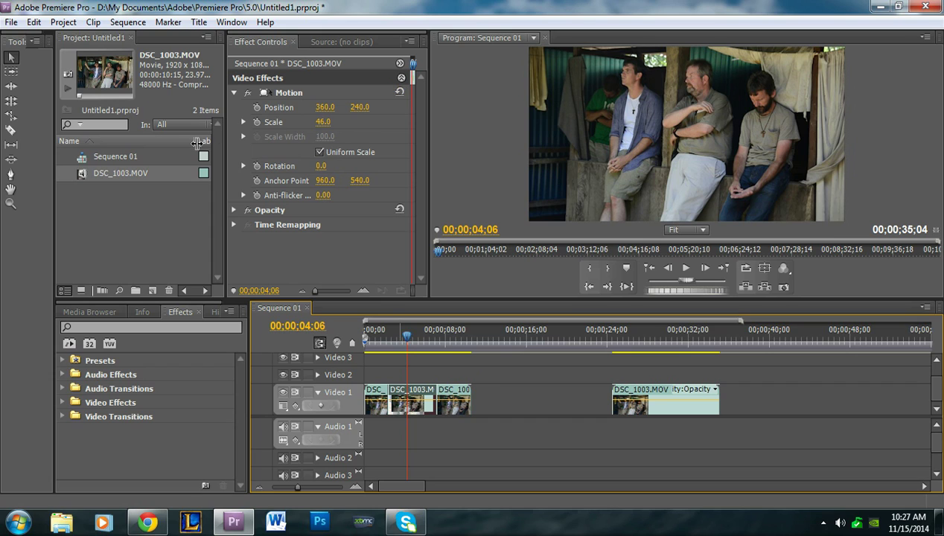
click(287, 123)
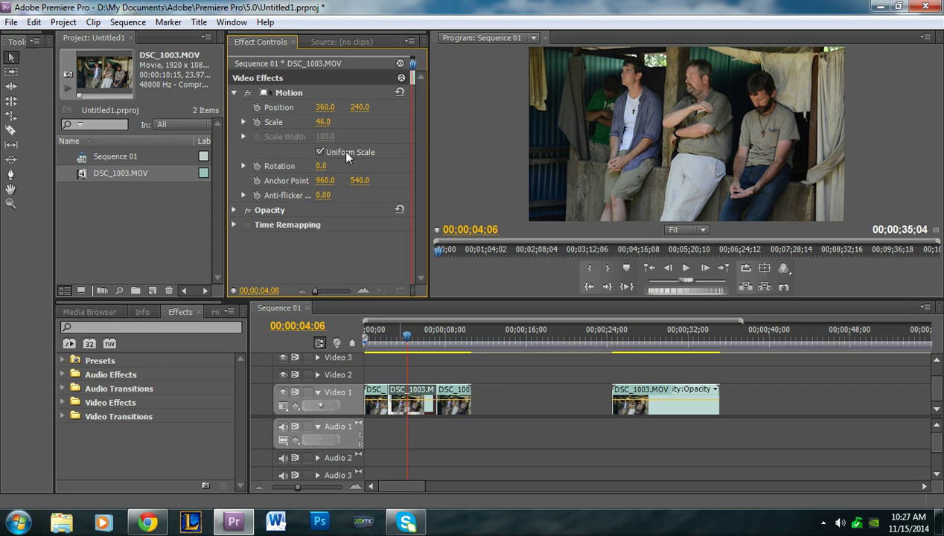
click(408, 370)
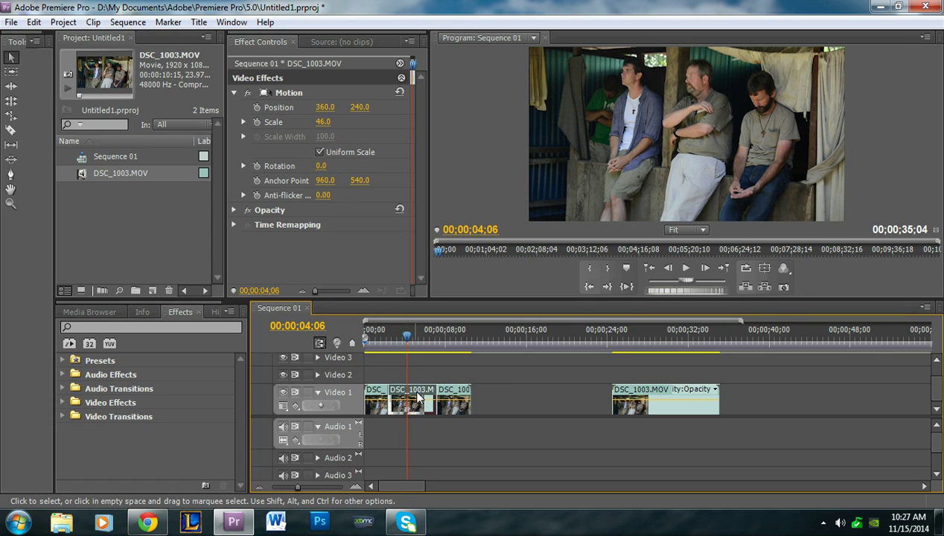
click(321, 123)
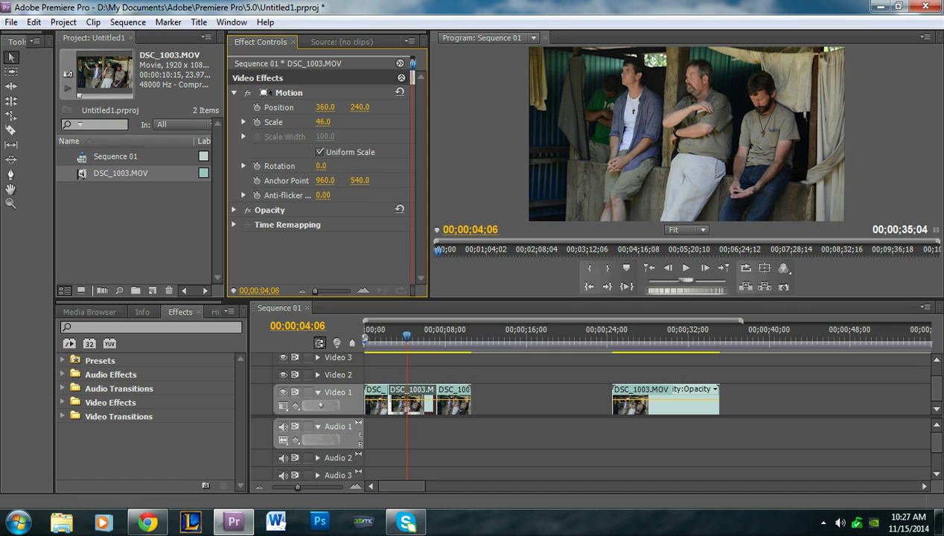
mouse_move(322, 121)
mouse_down()
mouse_move(344, 121)
mouse_move(332, 122)
mouse_up()
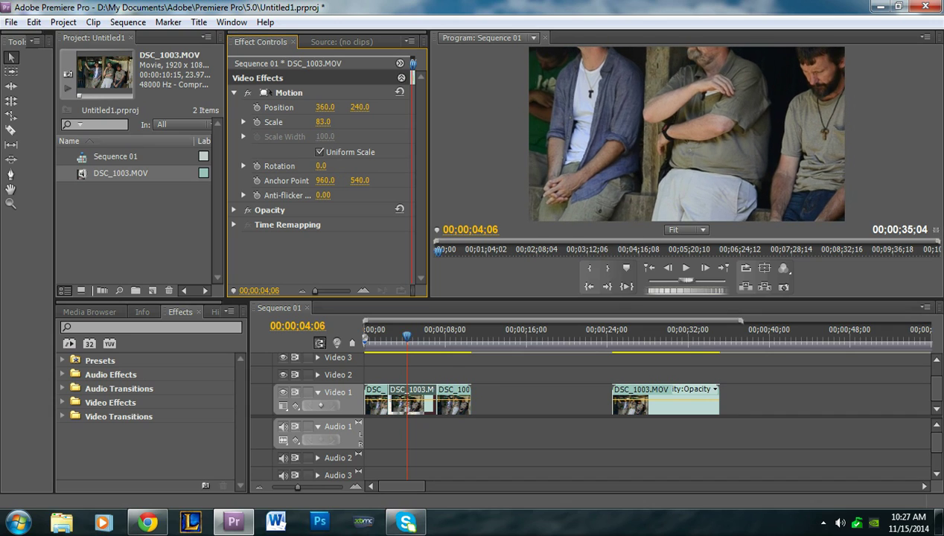
Reposition the enlarged middle segment in the frame to about 529.3, 393.6, and collapse its Motion properties.
click(292, 94)
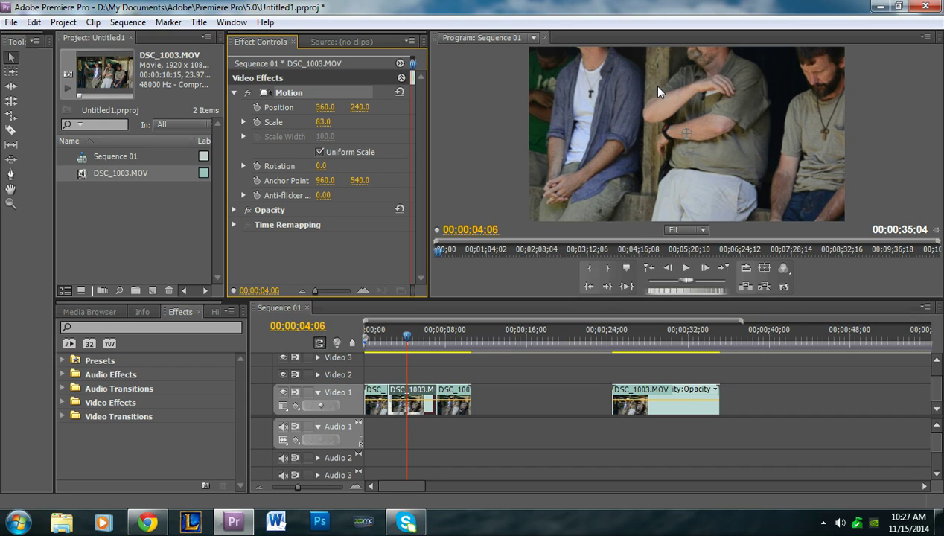
drag(653, 89, 714, 141)
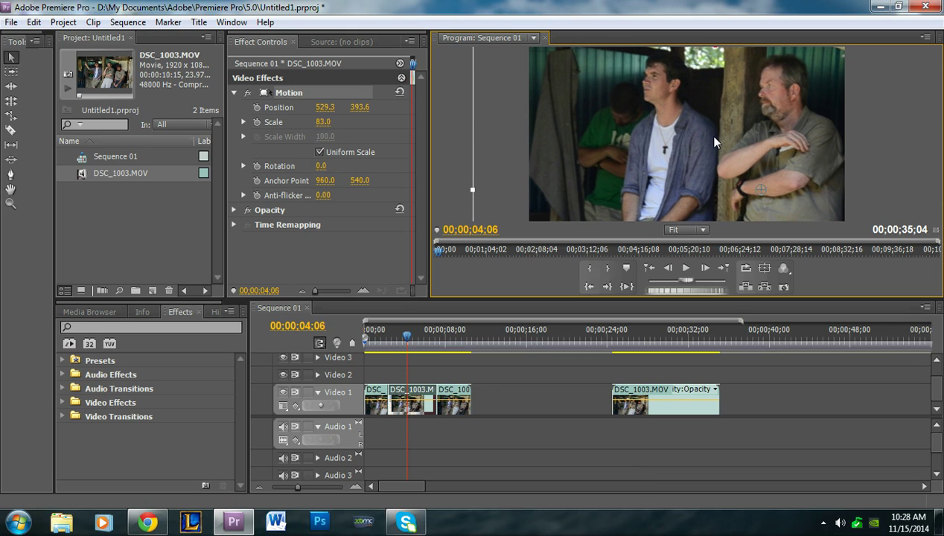
click(234, 93)
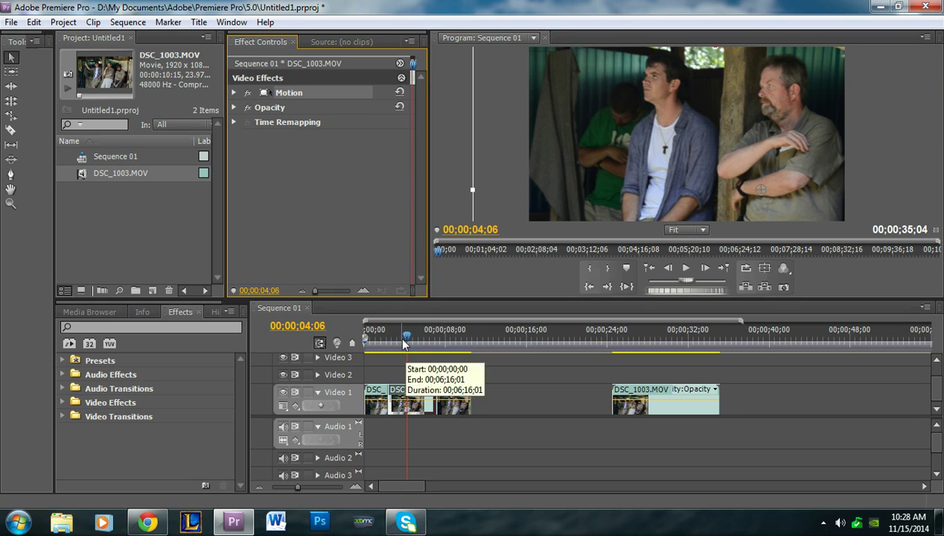
Play the sequence from the beginning to preview the zoomed cut between the three segments.
drag(406, 337, 357, 329)
click(560, 405)
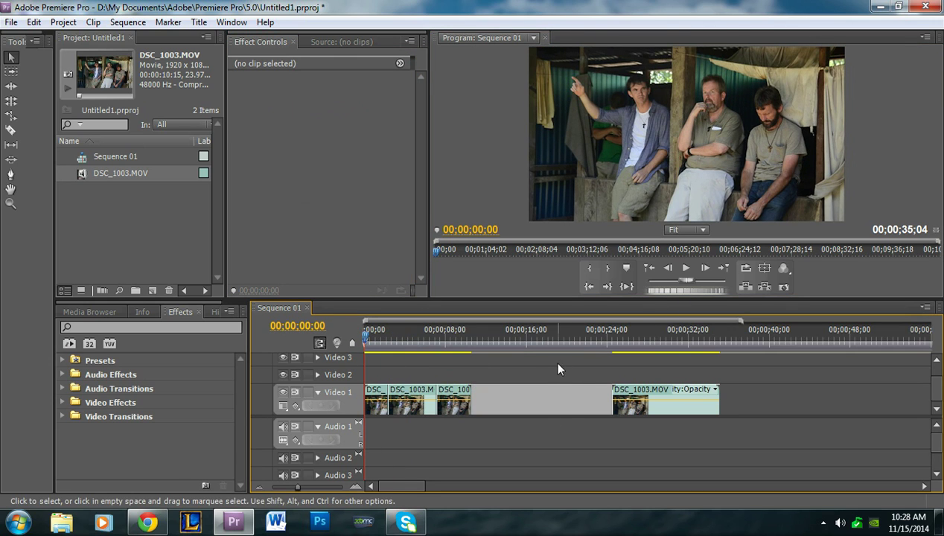
click(685, 268)
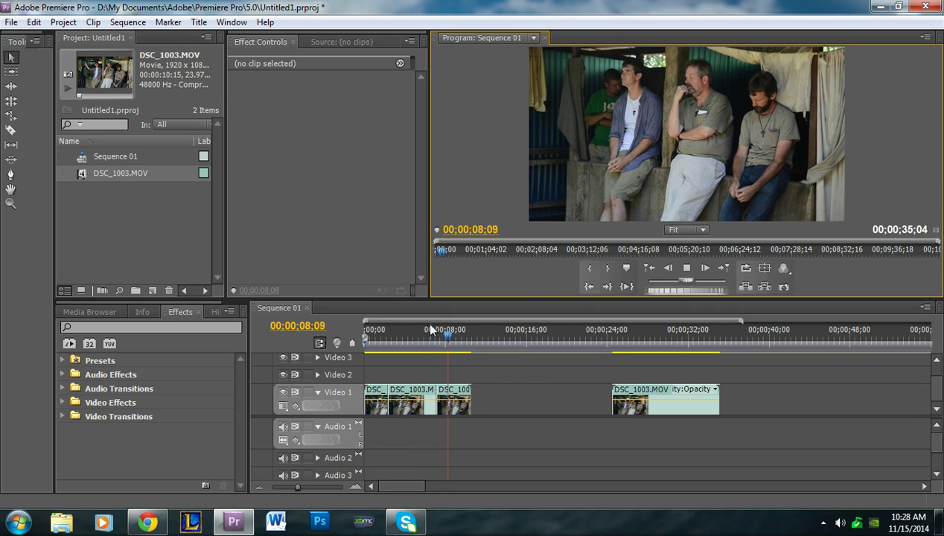
drag(413, 330, 384, 341)
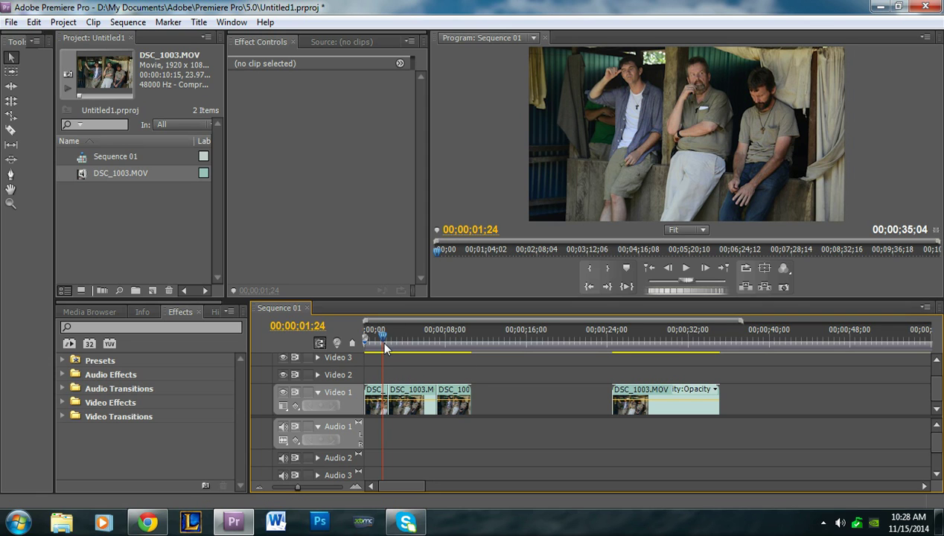
Add Position and Scale keyframes at 00;00;26;14 to the separate later clip, and widen Effect Controls to show the keyframe timeline.
drag(380, 340, 630, 367)
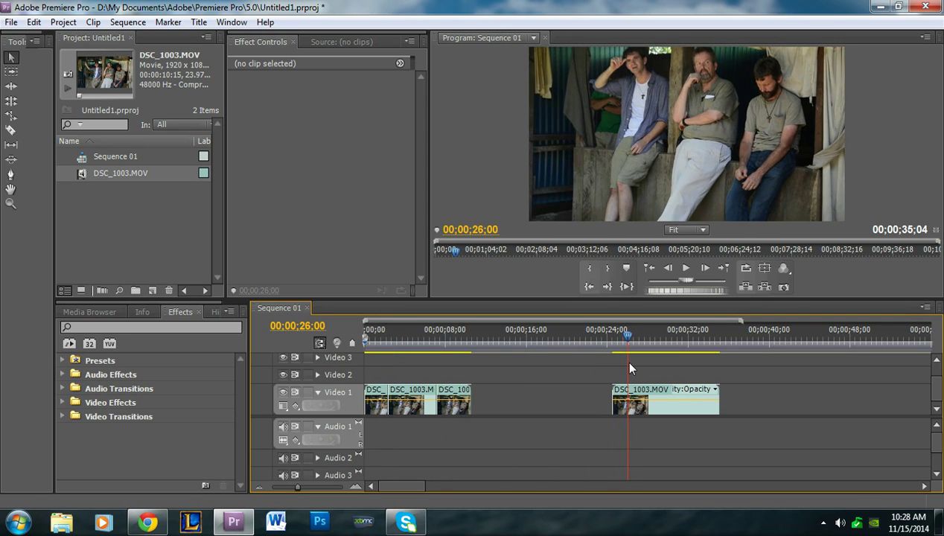
click(654, 394)
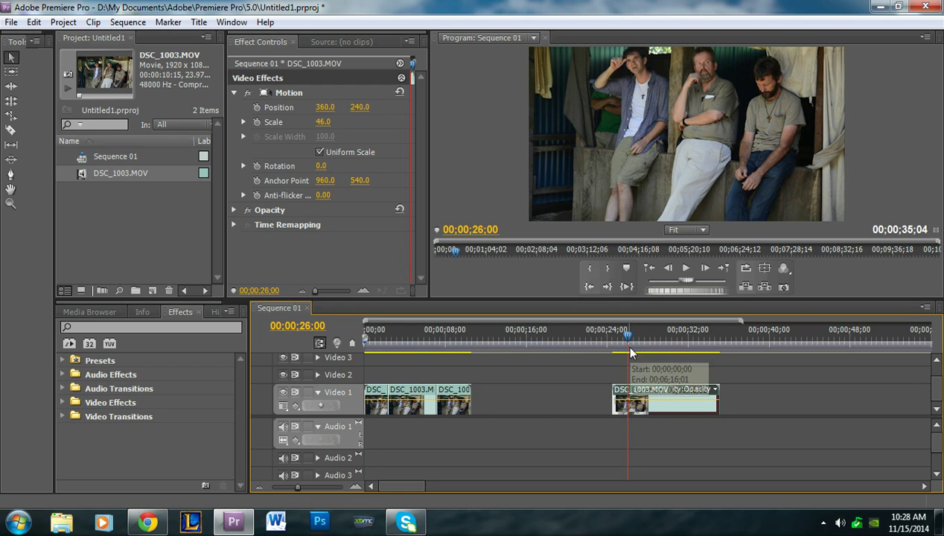
mouse_move(627, 346)
mouse_down()
mouse_move(615, 346)
mouse_move(634, 350)
mouse_up()
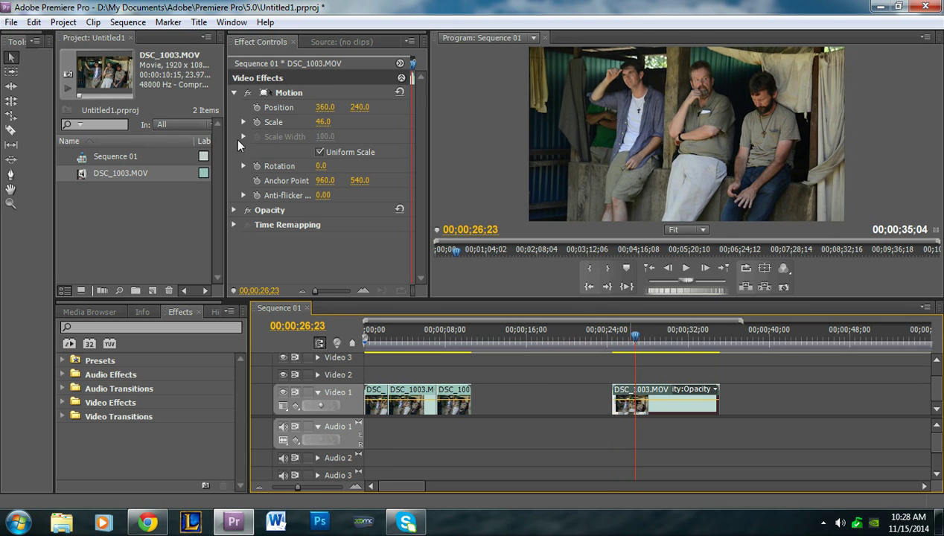
click(234, 92)
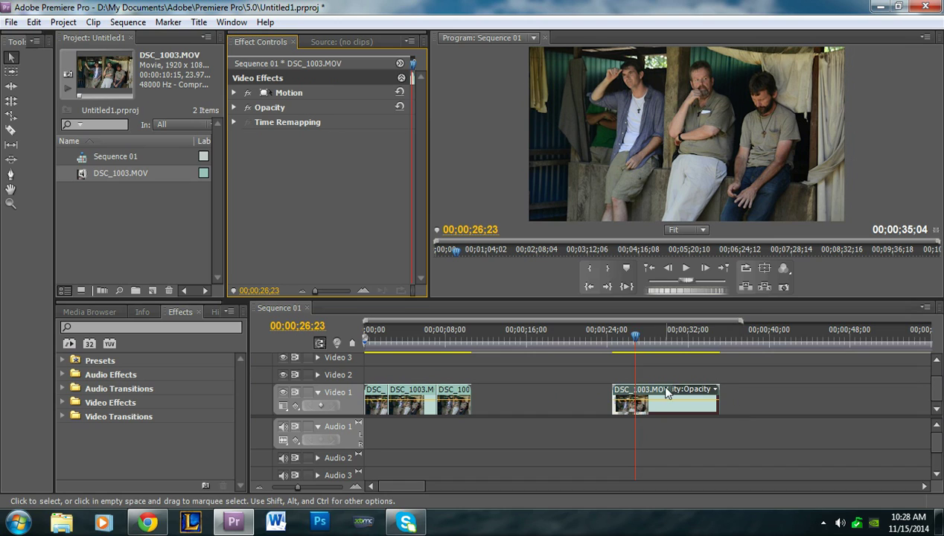
drag(635, 344, 631, 342)
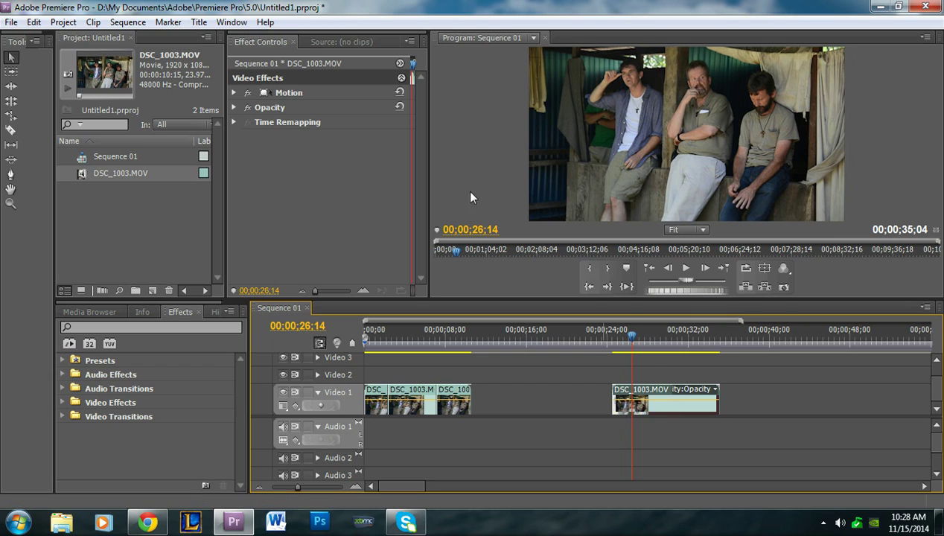
click(233, 93)
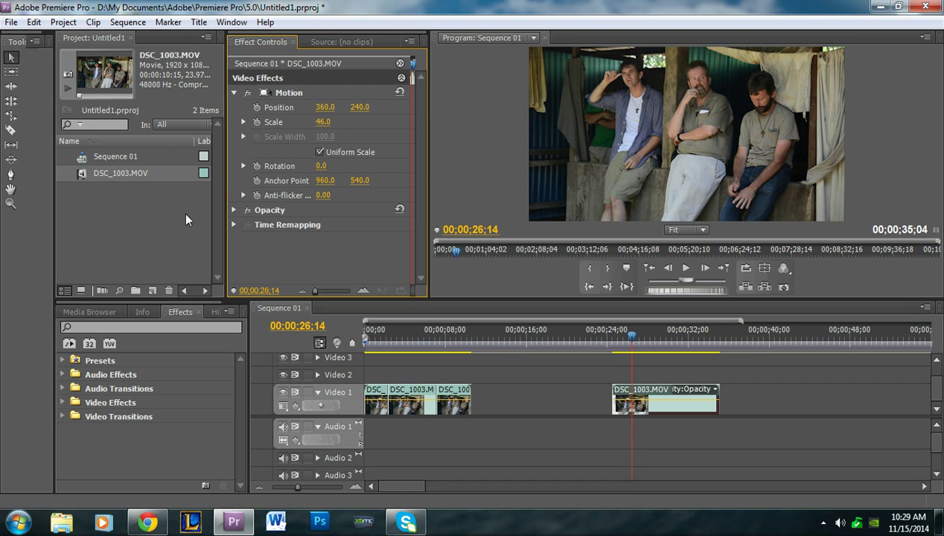
click(257, 107)
click(258, 122)
drag(429, 159, 551, 176)
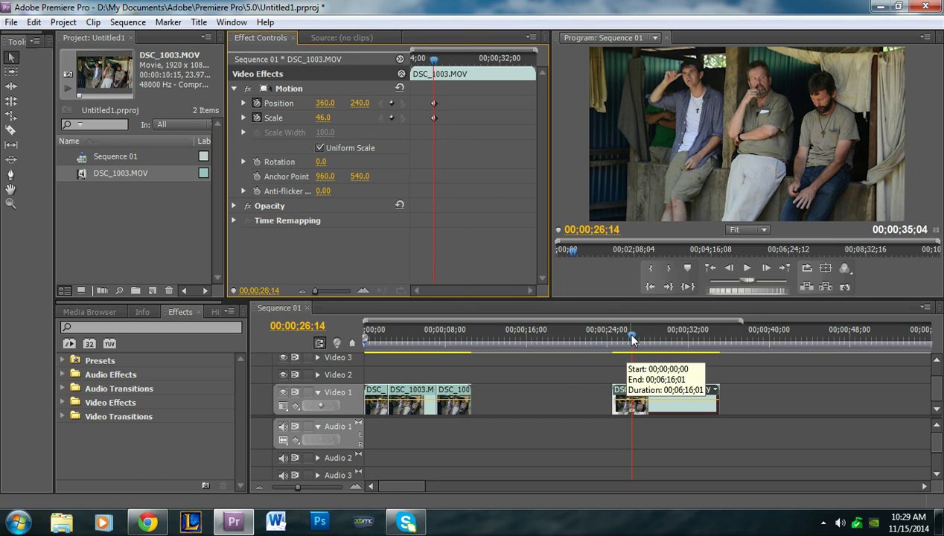
At 00;00;28;12, set the later clip's Scale to 113.0 and reposition the enlarged frame to about 635.3, 579.8 to centre the seated man in blue.
drag(634, 338, 652, 350)
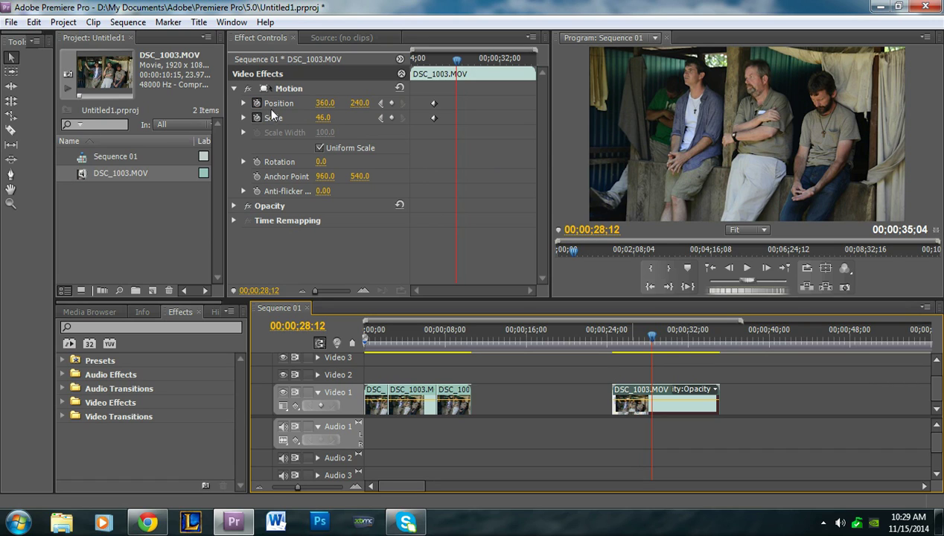
click(324, 119)
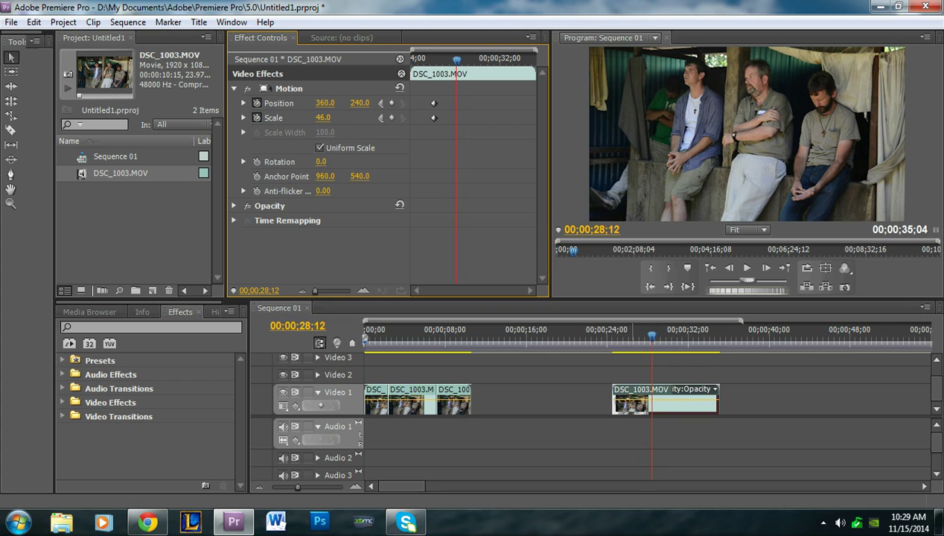
drag(325, 117, 353, 118)
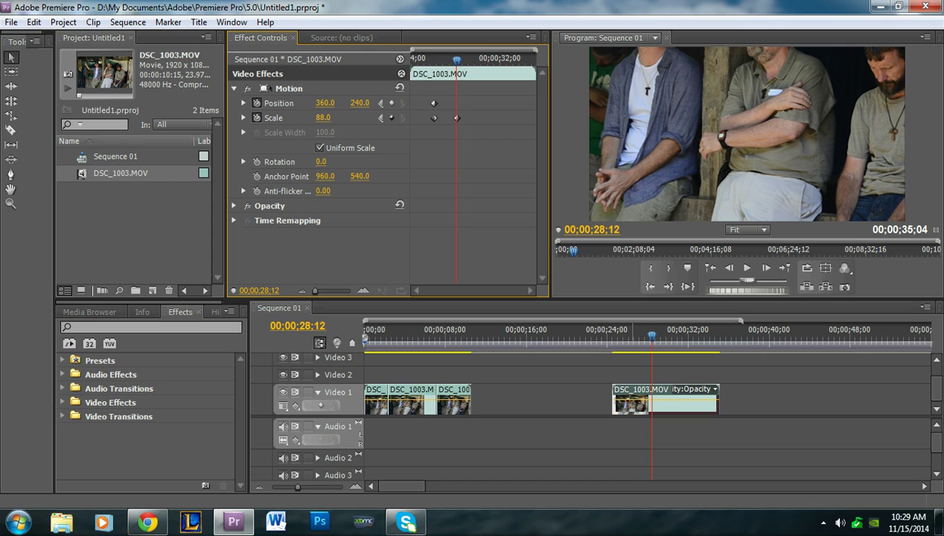
mouse_move(324, 118)
mouse_down()
mouse_move(350, 118)
mouse_move(316, 100)
mouse_up()
click(300, 90)
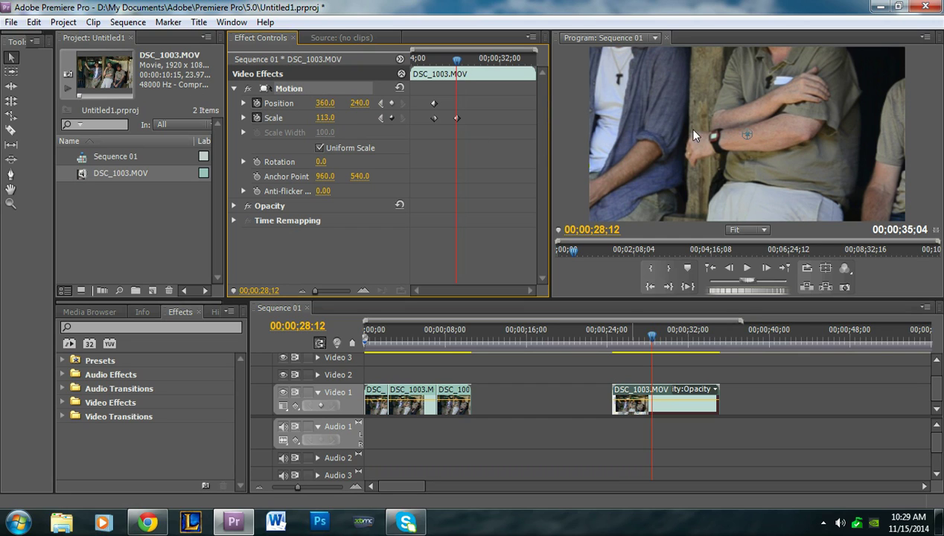
drag(710, 114, 807, 195)
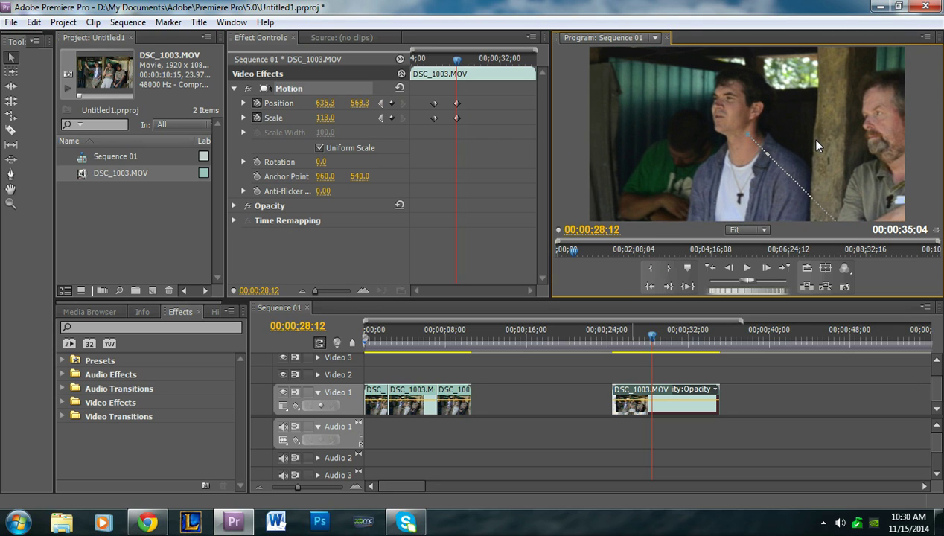
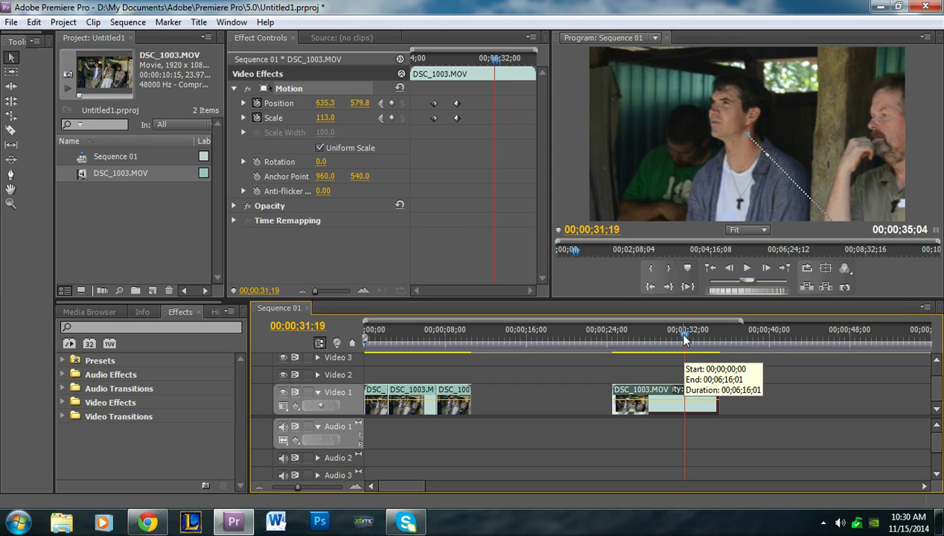
Add Position and Scale keyframes at 00;00;32;05 that hold the zoomed-in framing.
drag(683, 339, 689, 339)
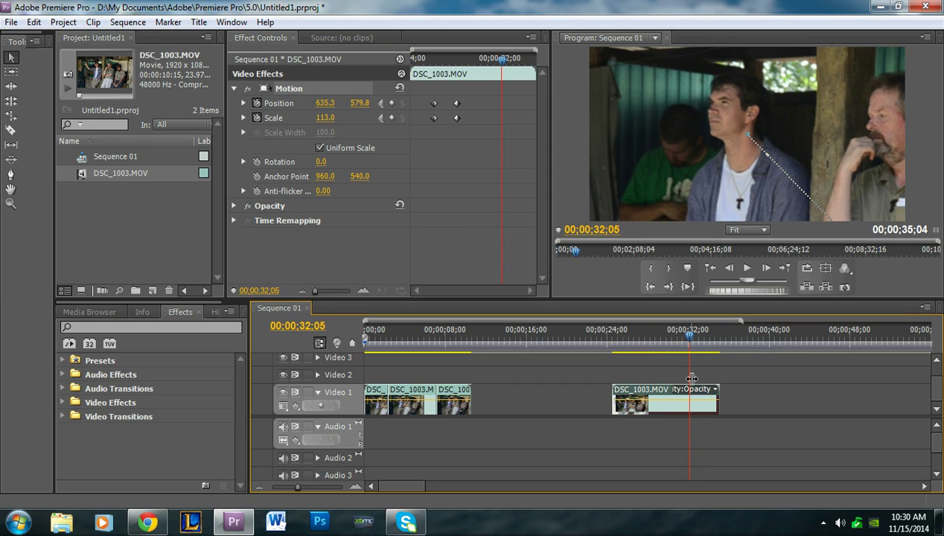
click(392, 103)
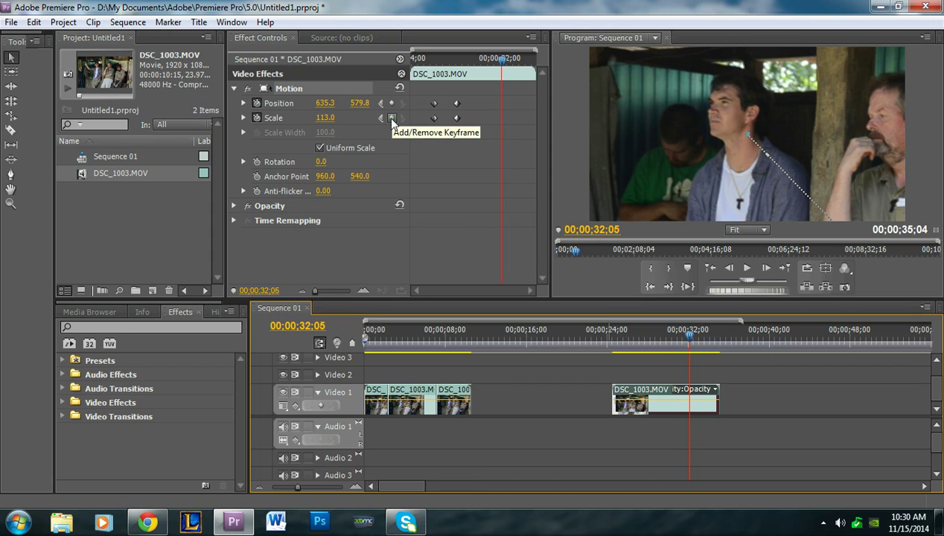
click(391, 104)
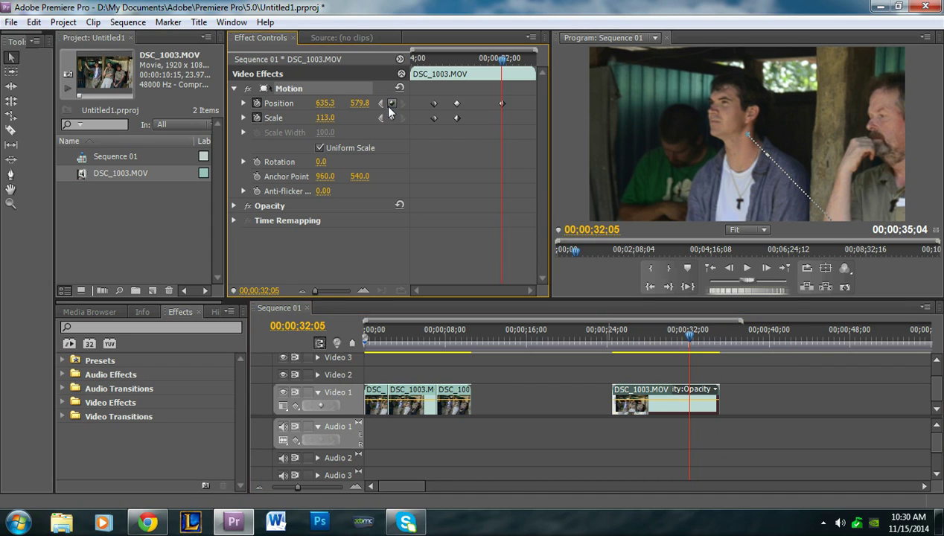
click(391, 118)
Copy the clip's first pair of Position and Scale keyframes and paste them at 00;00;34;03 to zoom back out.
drag(503, 64, 526, 72)
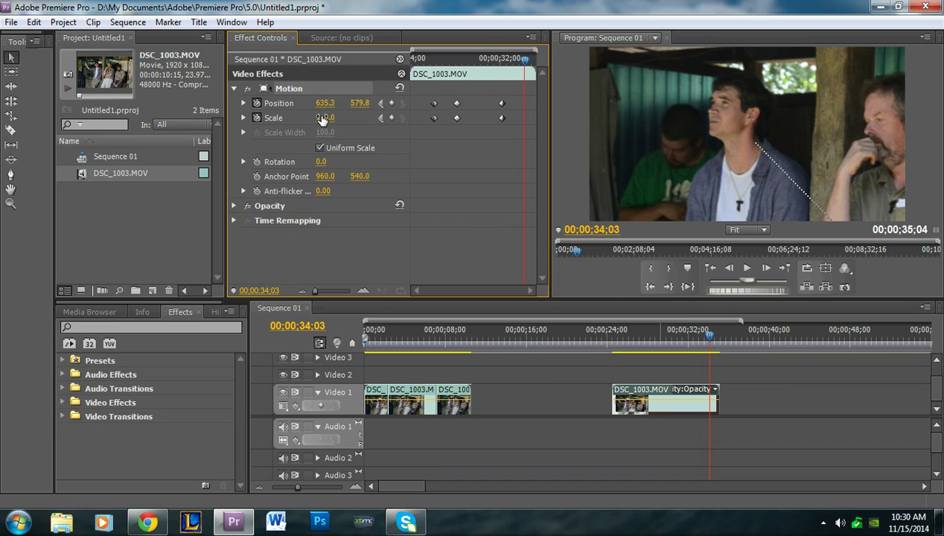
drag(325, 106, 326, 109)
drag(435, 128, 432, 96)
drag(428, 98, 438, 125)
drag(423, 91, 442, 131)
right_click(430, 117)
click(470, 163)
right_click(502, 156)
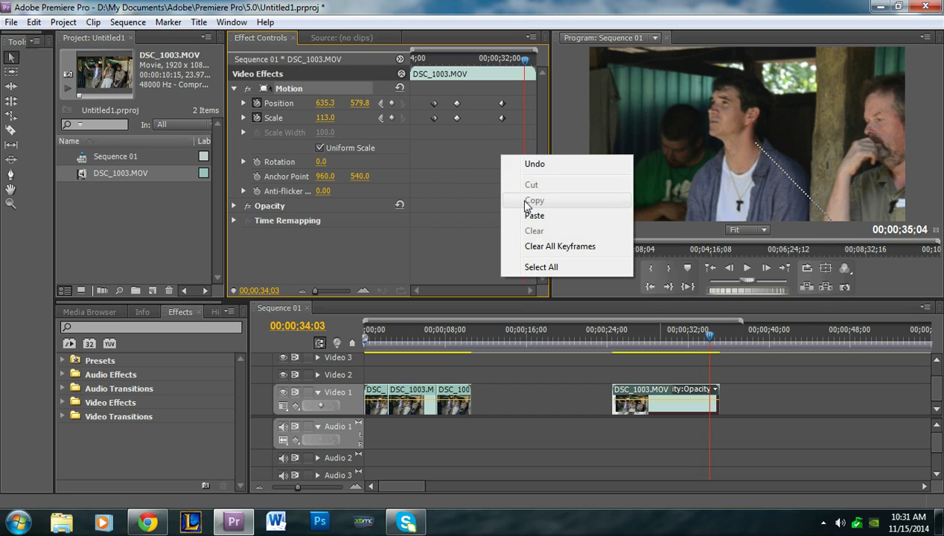
click(533, 215)
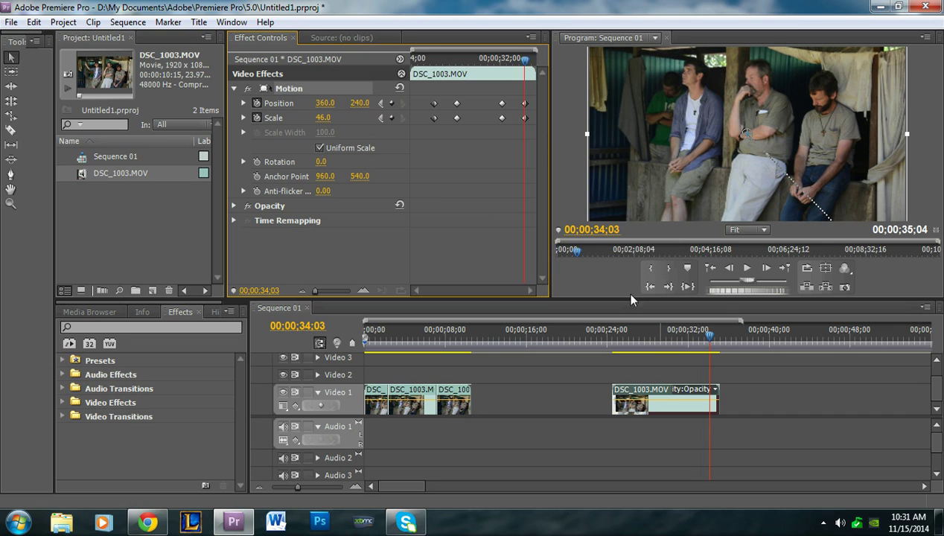
Play the keyframed clip from its start at 00;00;24;16 to preview the zoom, and return to the zoomed-in frame at 00;00;30;20.
click(434, 58)
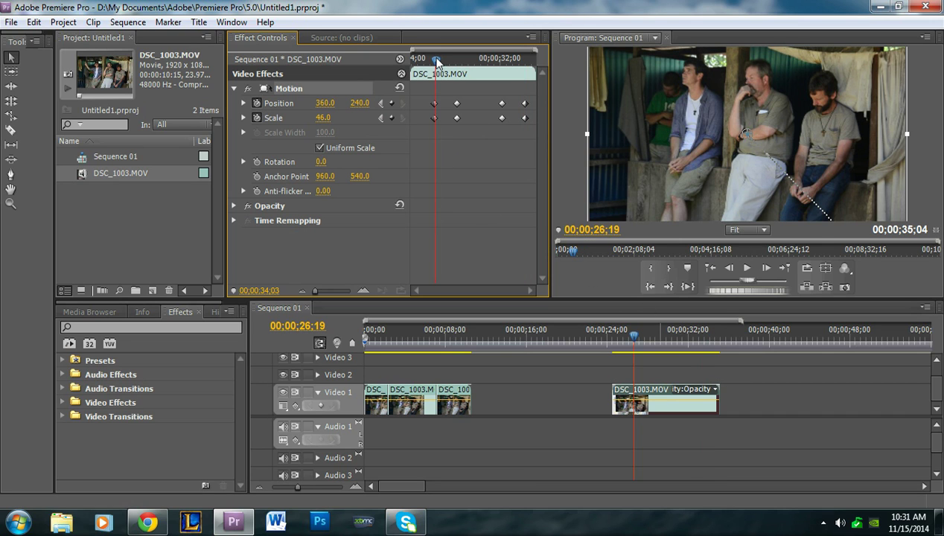
drag(434, 59, 385, 112)
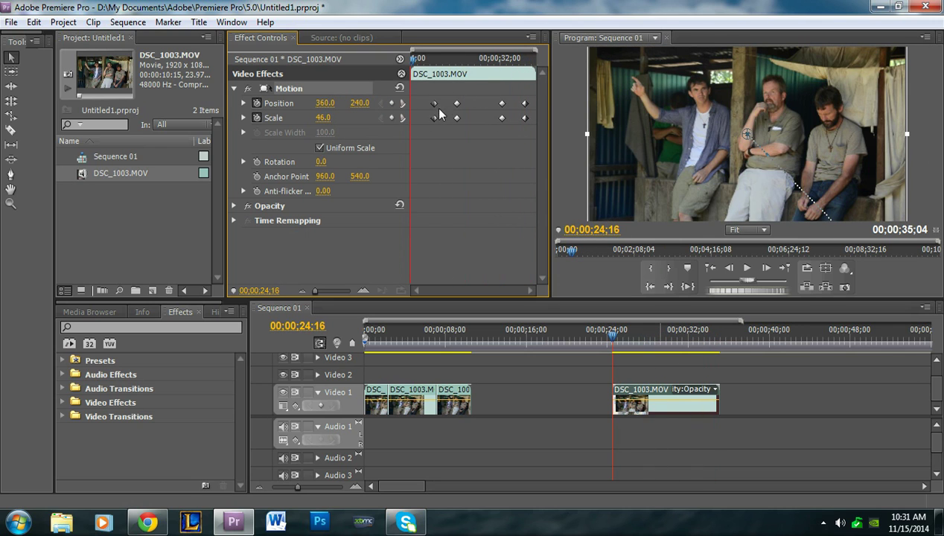
click(738, 357)
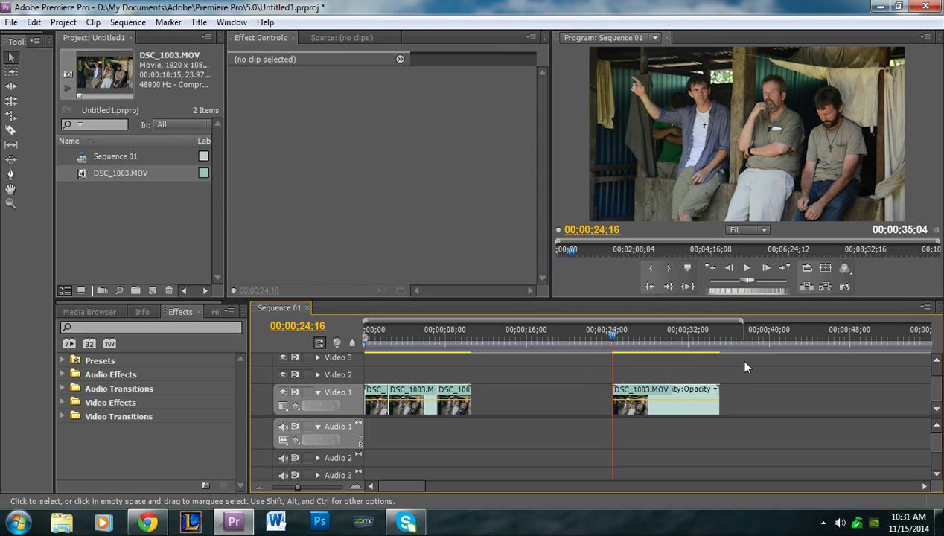
click(747, 270)
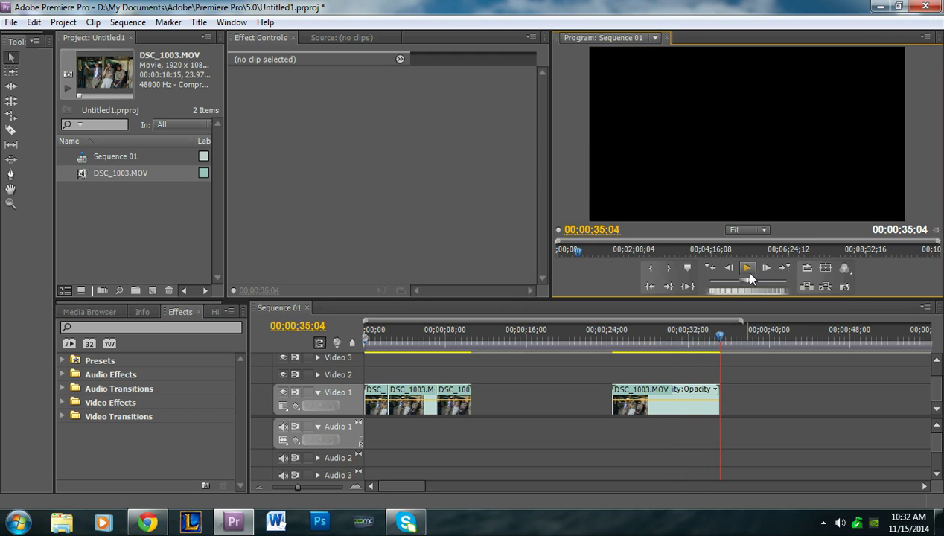
click(674, 342)
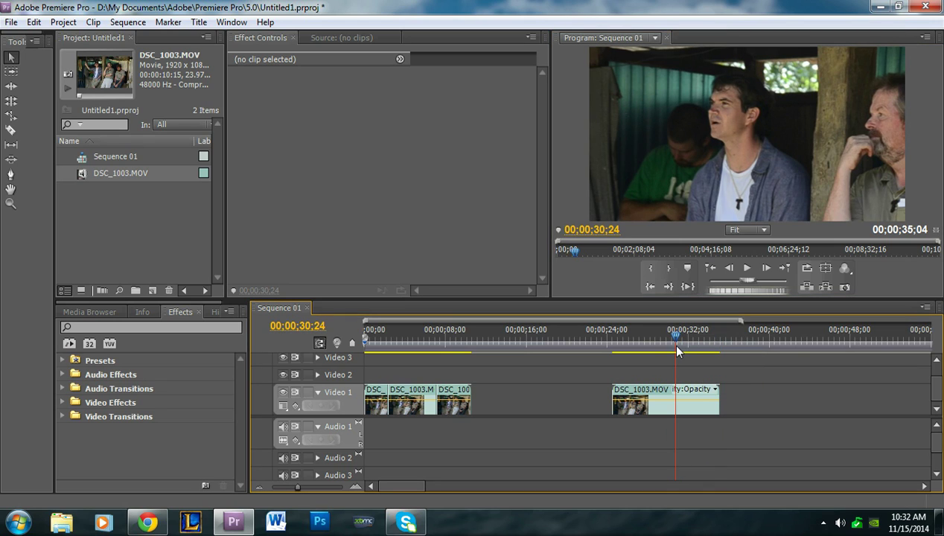
click(676, 344)
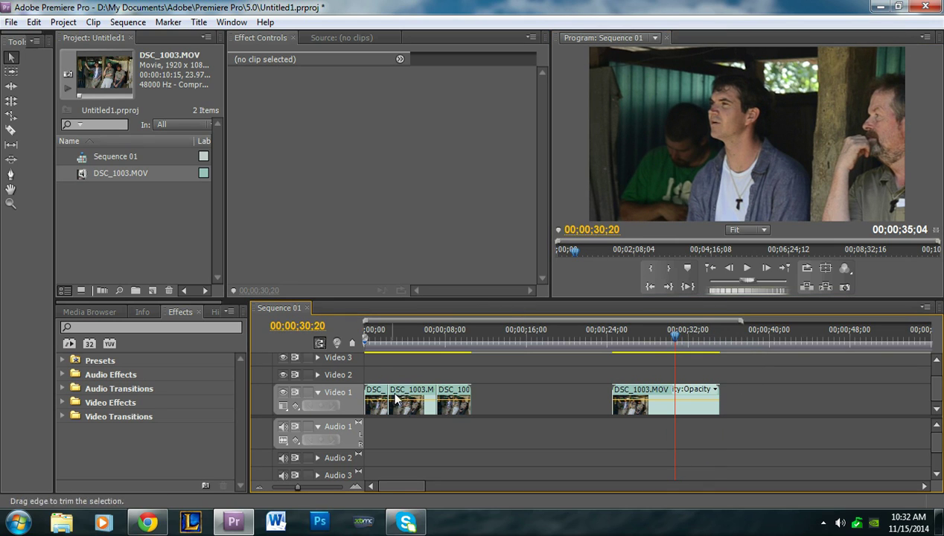